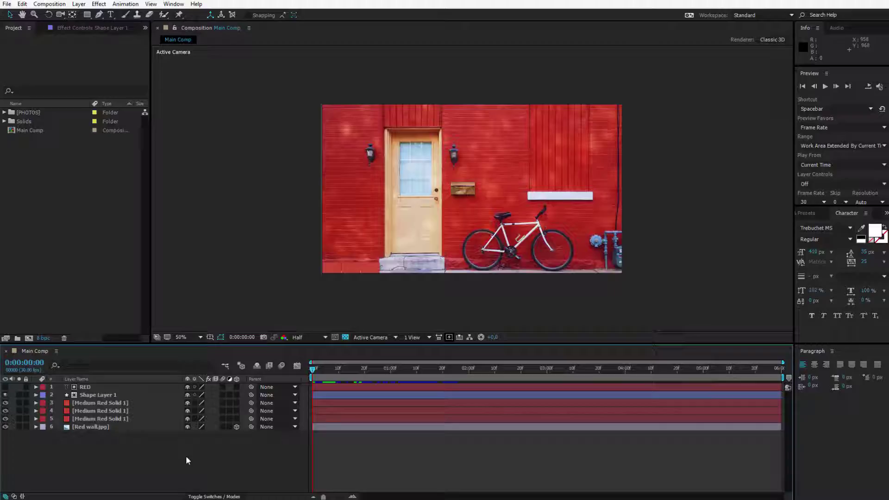
Expand Red wall.jpg's Transform group and select Anchor Point, Position and Scale
{"action": "left_click", "coordinate": [36, 426]}
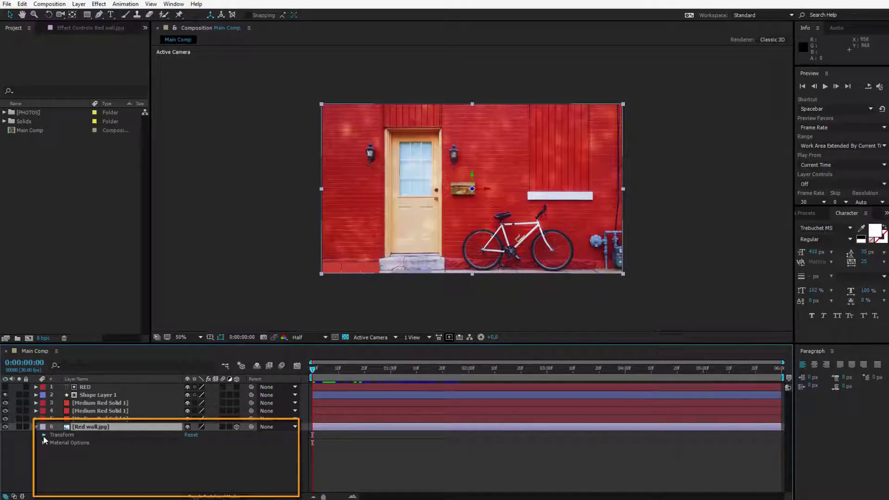
{"action": "left_click", "coordinate": [44, 435]}
{"action": "left_click", "coordinate": [72, 433]}
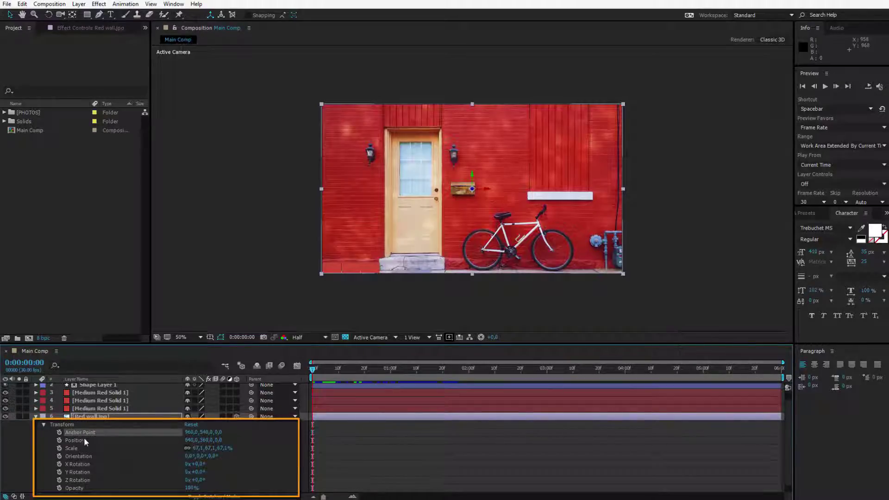
{"action": "left_click", "coordinate": [82, 441]}
{"action": "left_click", "coordinate": [85, 447]}
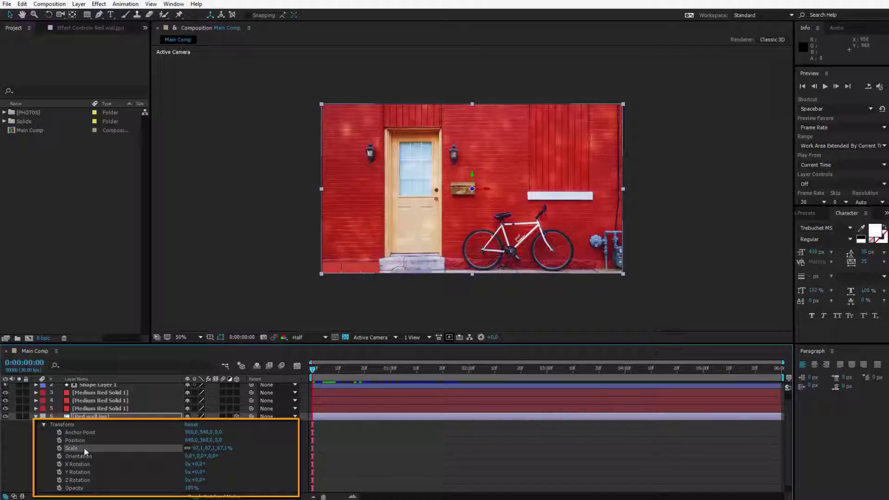
Select Orientation, X Rotation and Y Rotation, then the Red wall.jpg layer and its Position
{"action": "left_click", "coordinate": [82, 456]}
{"action": "left_click", "coordinate": [87, 464]}
{"action": "left_click", "coordinate": [88, 472]}
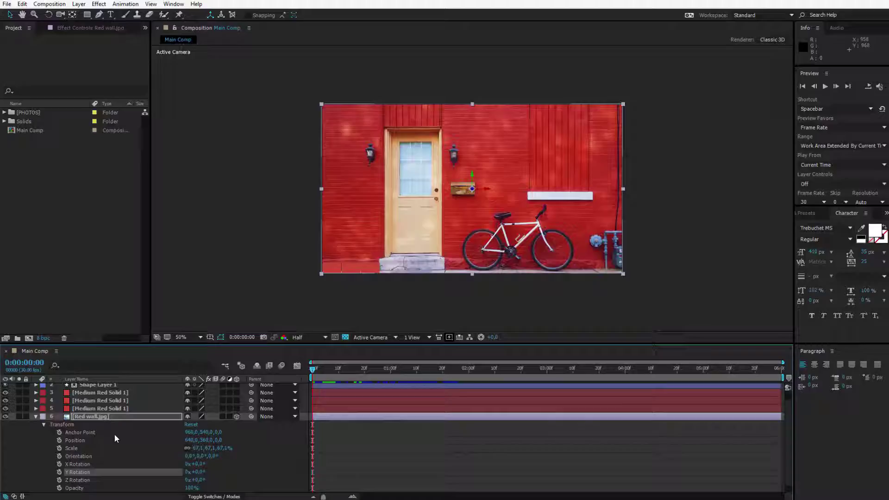
{"action": "left_click", "coordinate": [97, 418]}
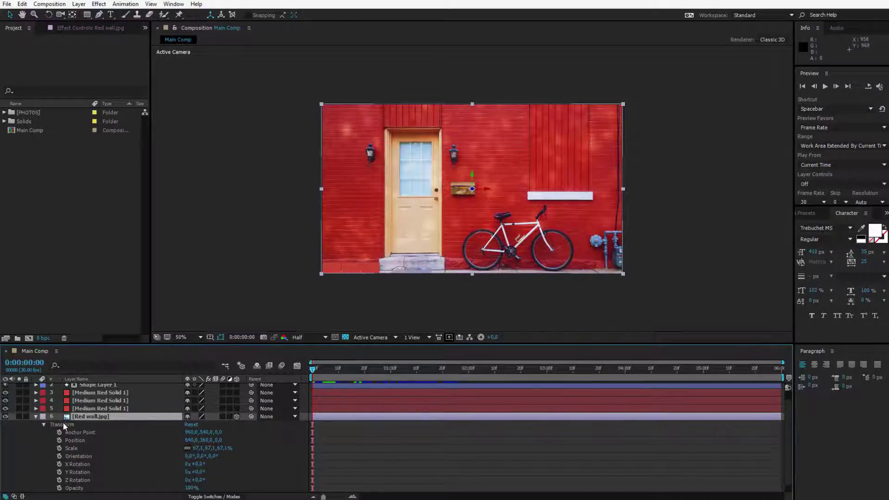
{"action": "left_click", "coordinate": [74, 440]}
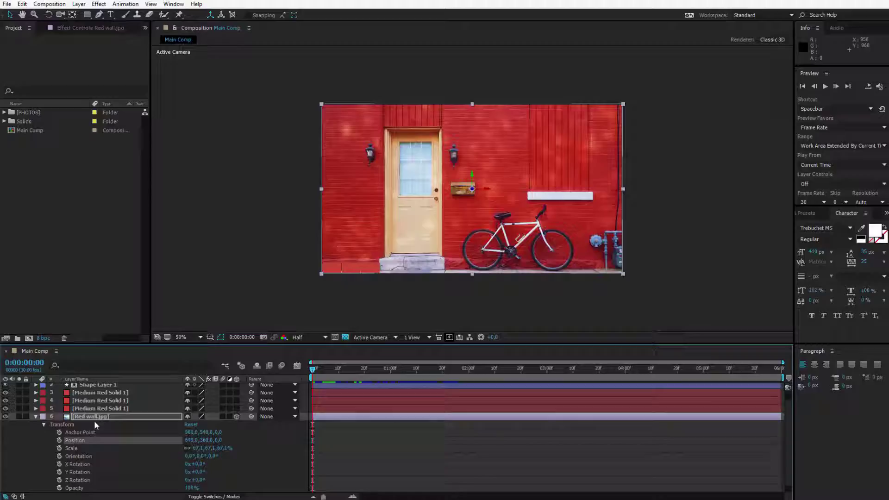
{"action": "left_click", "coordinate": [36, 416]}
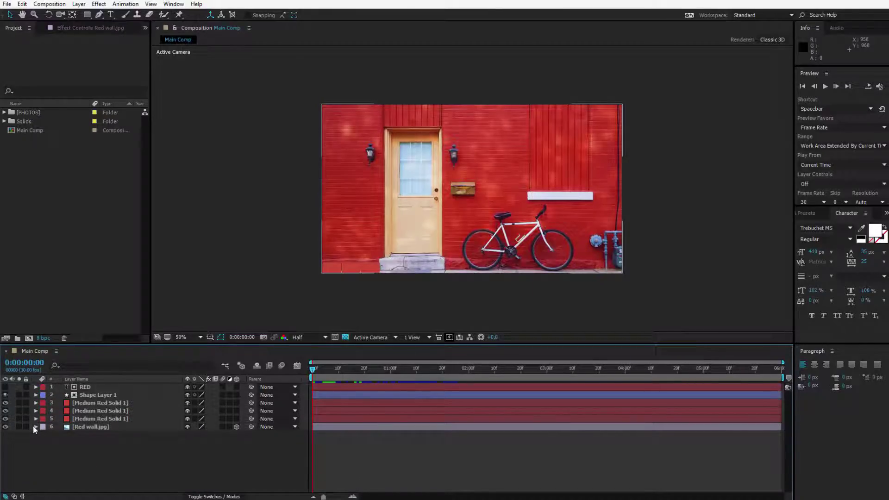
{"action": "left_click", "coordinate": [36, 426]}
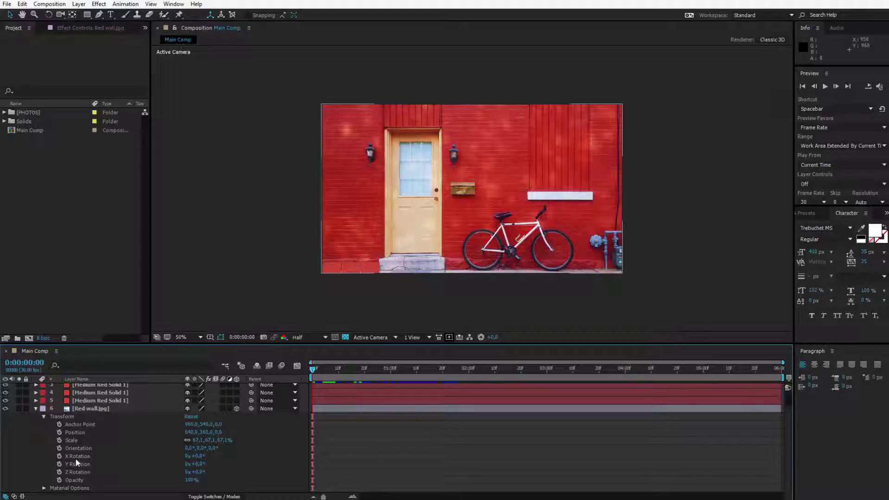
{"action": "left_click", "coordinate": [70, 488]}
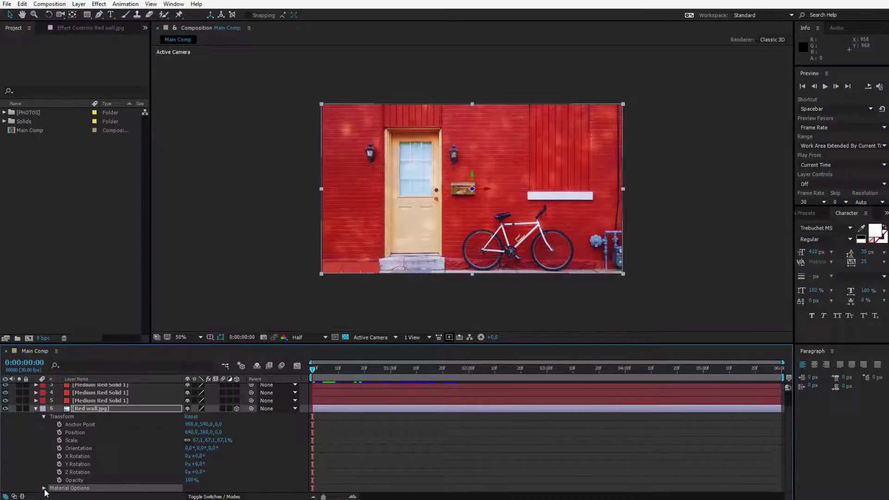
{"action": "left_click", "coordinate": [44, 488]}
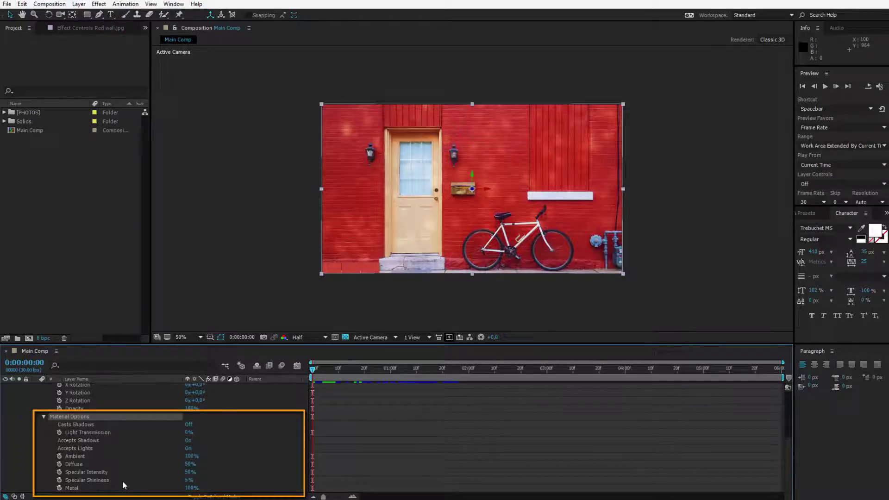
{"action": "scroll", "coordinate": [122, 480], "scroll_direction": "up", "scroll_amount": 3}
{"action": "left_click", "coordinate": [44, 464]}
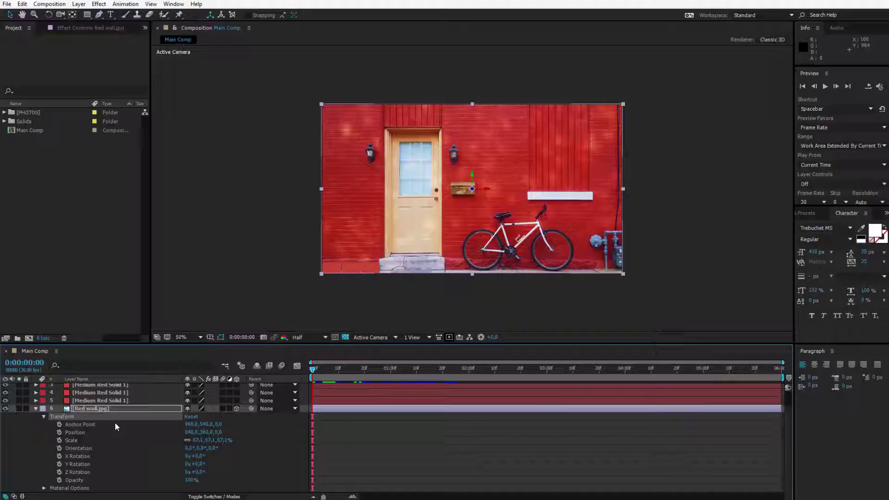
Expand Medium Red Solid 1's Transform, select Anchor Point and Position, then reselect the layer
{"action": "left_click", "coordinate": [37, 402]}
{"action": "left_click", "coordinate": [80, 416]}
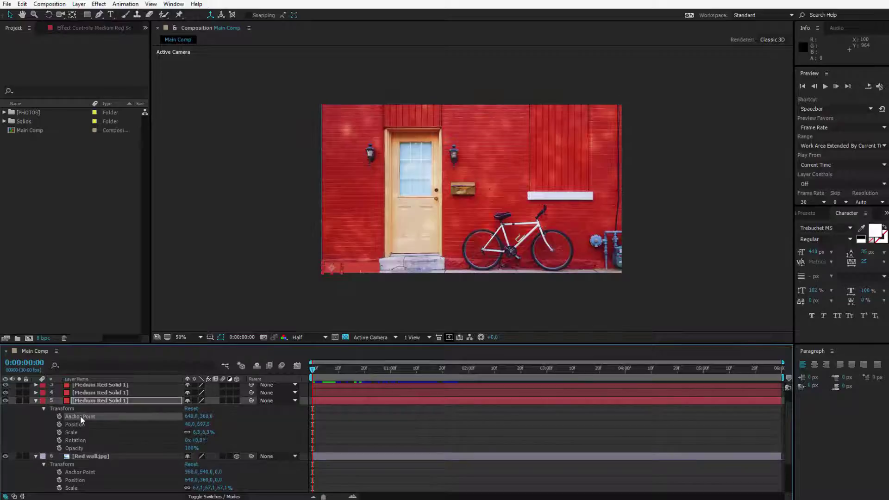
{"action": "left_click", "coordinate": [84, 422]}
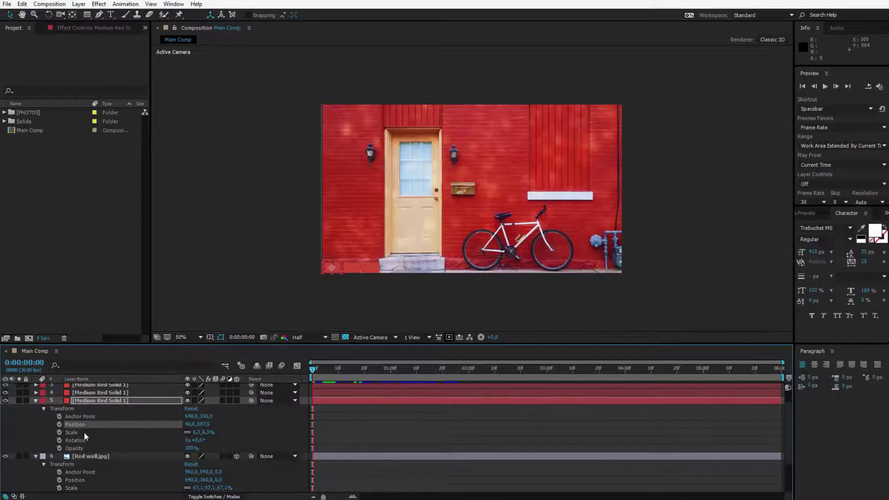
{"action": "left_click", "coordinate": [147, 409]}
{"action": "left_click", "coordinate": [132, 401]}
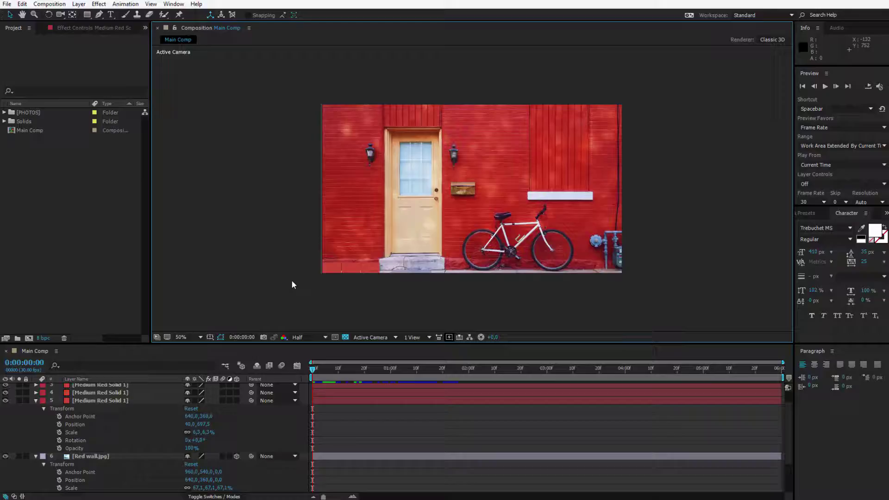
Create a new composition with default settings and draw a rectangle in the frame's upper left
{"action": "key", "text": "ctrl+n"}
{"action": "key", "text": "Return"}
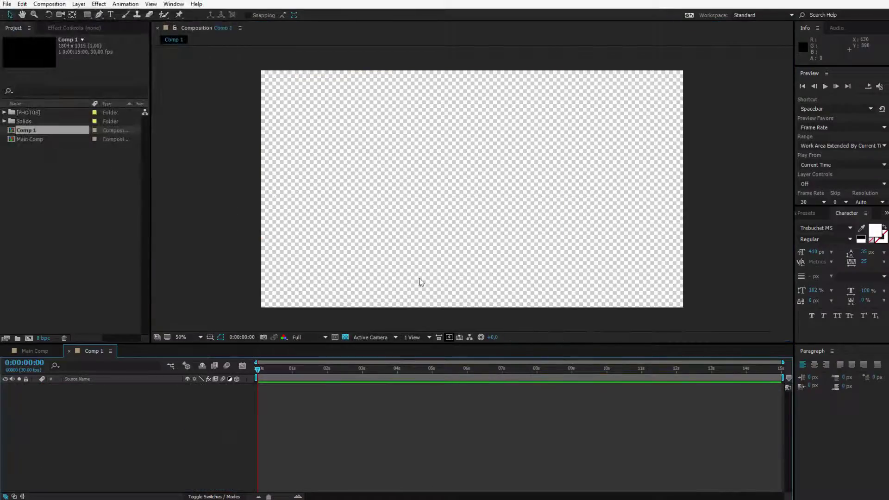
{"action": "left_click", "coordinate": [88, 15]}
{"action": "left_click_drag", "start_coordinate": [299, 99], "coordinate": [419, 159]}
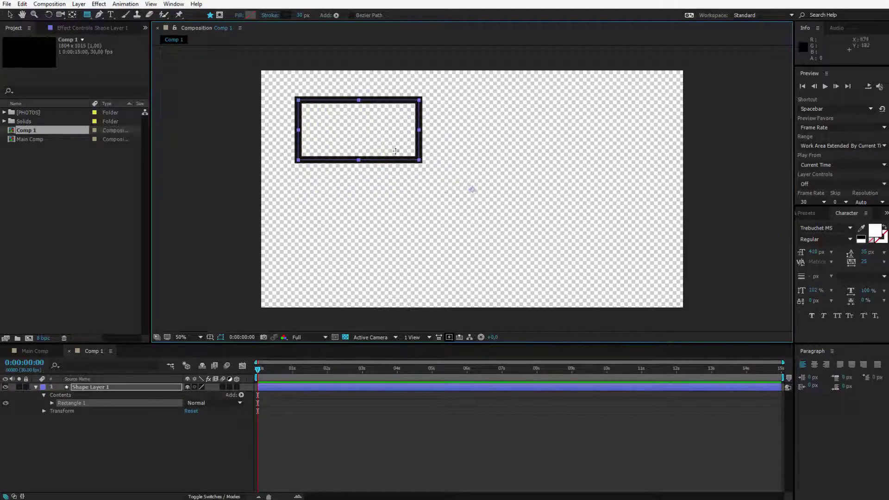
Set the rectangle's fill colour to dark gray 3C4251
{"action": "left_click", "coordinate": [250, 14]}
{"action": "left_click", "coordinate": [138, 56]}
{"action": "left_click_drag", "start_coordinate": [70, 81], "coordinate": [39, 89]}
{"action": "left_click", "coordinate": [212, 11]}
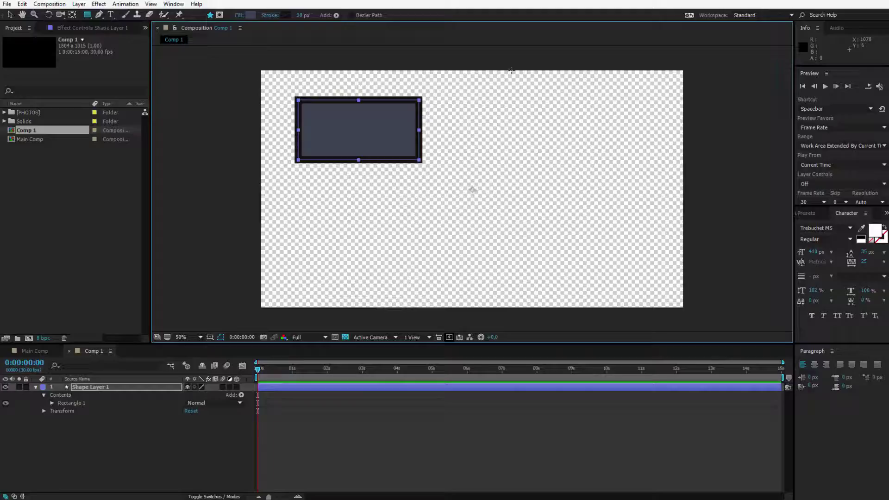
Draw a second, larger rectangle on the right, then select Shape Layer 1's Contents and Transform groups
{"action": "mouse_move", "coordinate": [495, 90]}
{"action": "left_mouse_down"}
{"action": "mouse_move", "coordinate": [552, 131]}
{"action": "mouse_move", "coordinate": [652, 165]}
{"action": "left_mouse_up"}
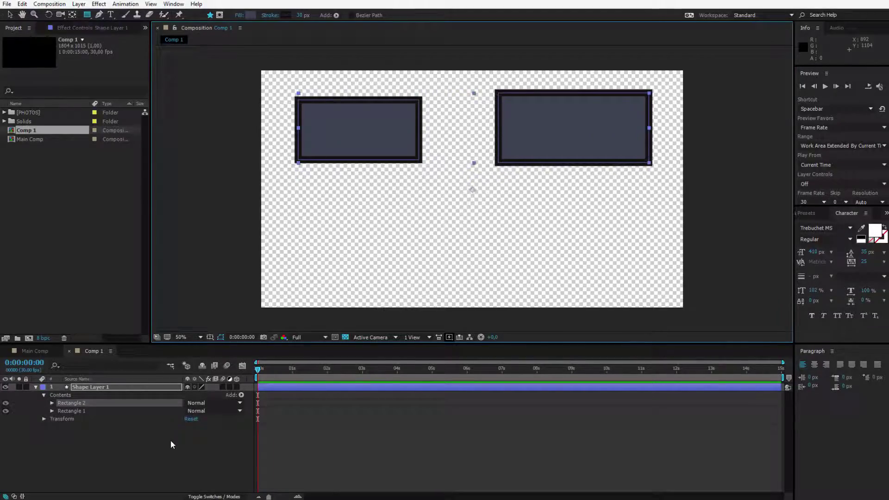
{"action": "left_click", "coordinate": [98, 388]}
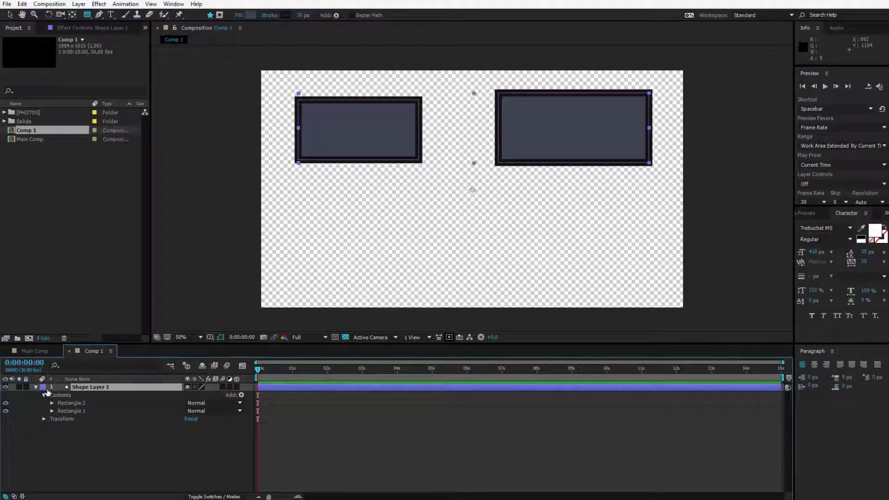
{"action": "left_click", "coordinate": [77, 410]}
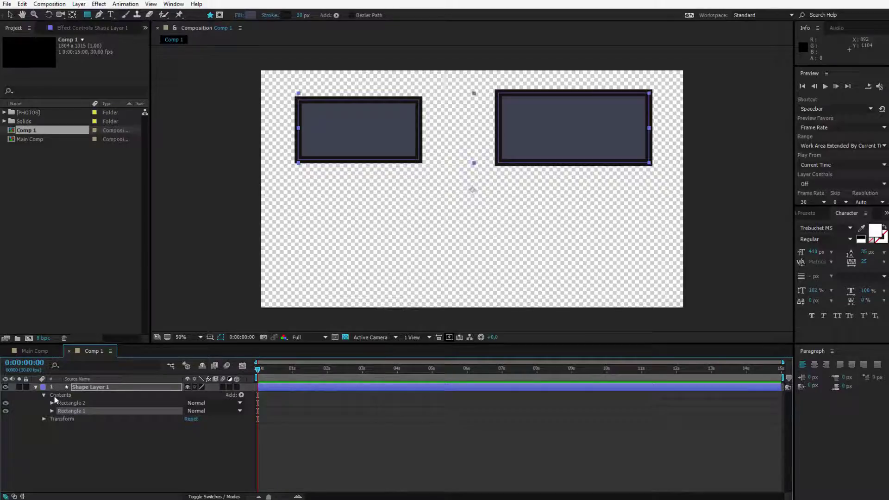
{"action": "left_click", "coordinate": [55, 396]}
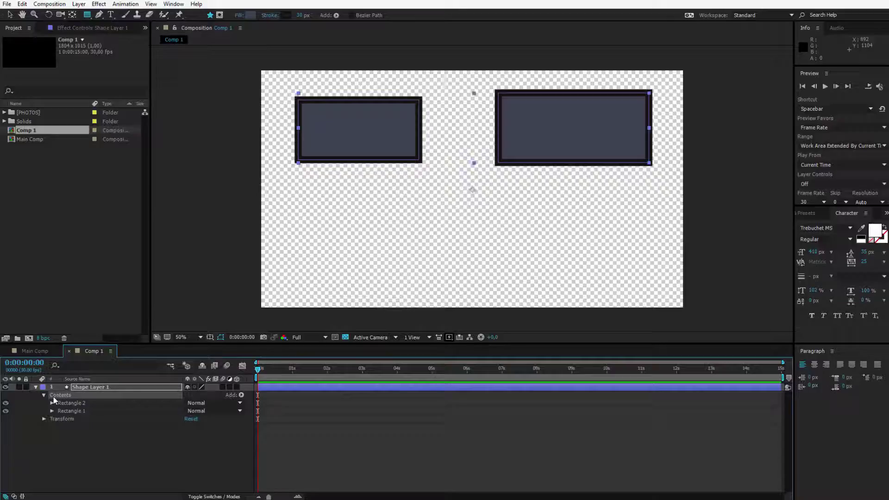
{"action": "left_click", "coordinate": [61, 420]}
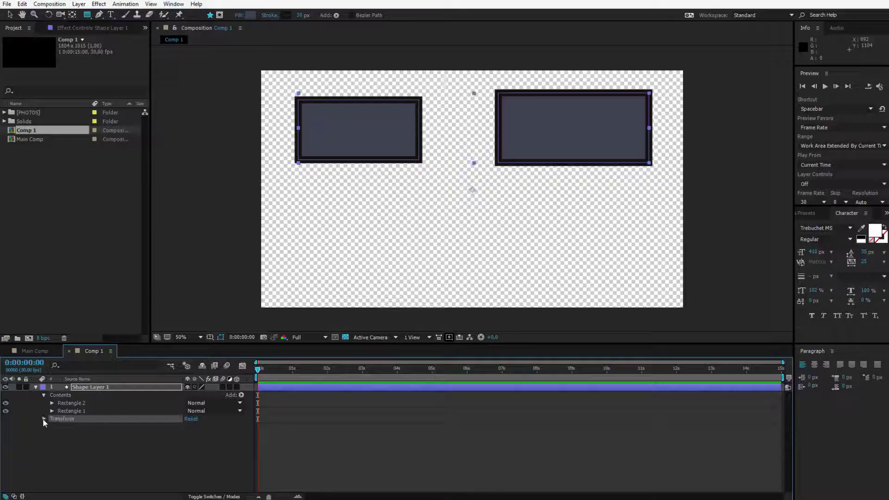
Expand Shape Layer 1's Transform and scrub Position X to 840, shifting both rectangles left
{"action": "left_click", "coordinate": [44, 419]}
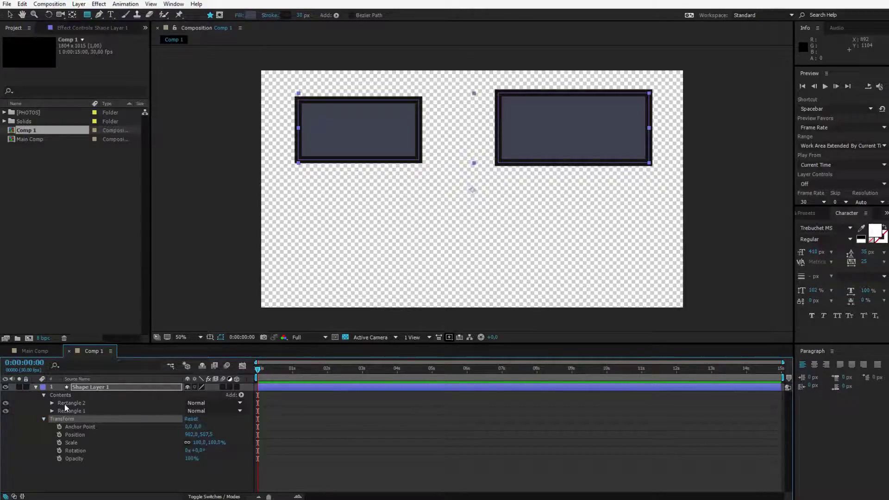
{"action": "mouse_move", "coordinate": [196, 438]}
{"action": "left_mouse_down"}
{"action": "mouse_move", "coordinate": [244, 438]}
{"action": "mouse_move", "coordinate": [170, 438]}
{"action": "mouse_move", "coordinate": [245, 444]}
{"action": "mouse_move", "coordinate": [211, 435]}
{"action": "left_mouse_up"}
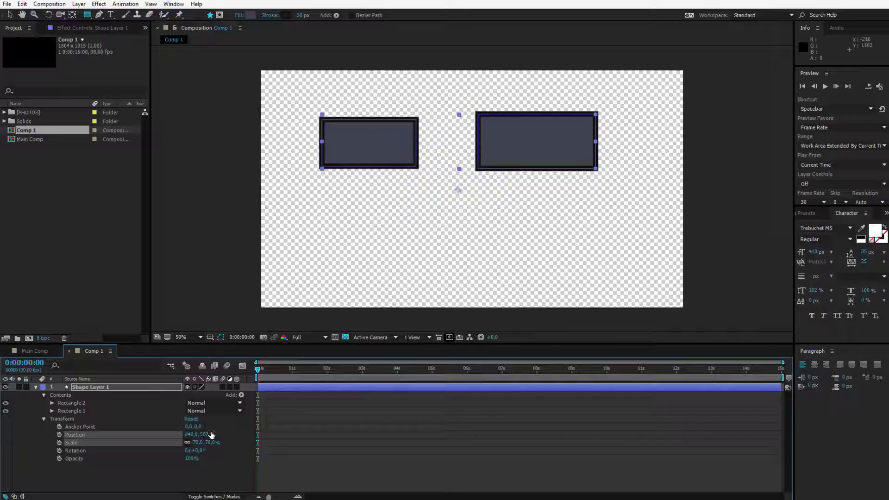
Expand Rectangle 1 and Rectangle 2, enlarge the Timeline panel, and select Rectangle 2's stroke
{"action": "left_click", "coordinate": [51, 412]}
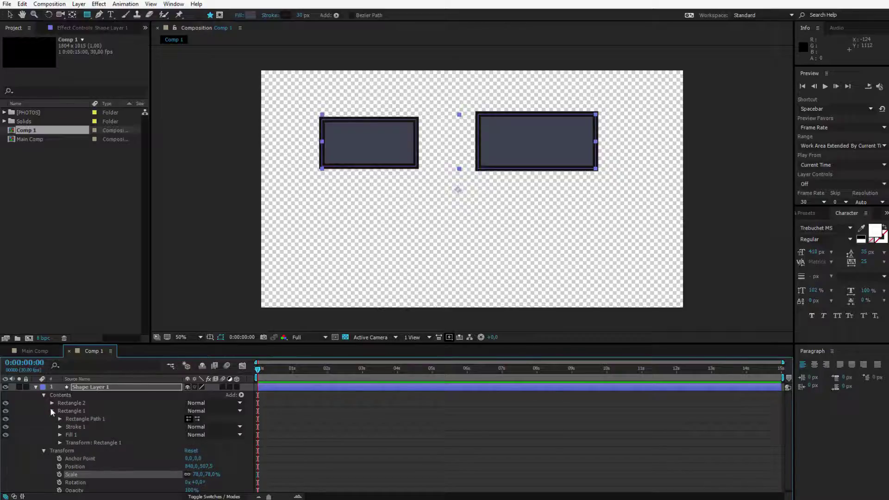
{"action": "left_click", "coordinate": [51, 403]}
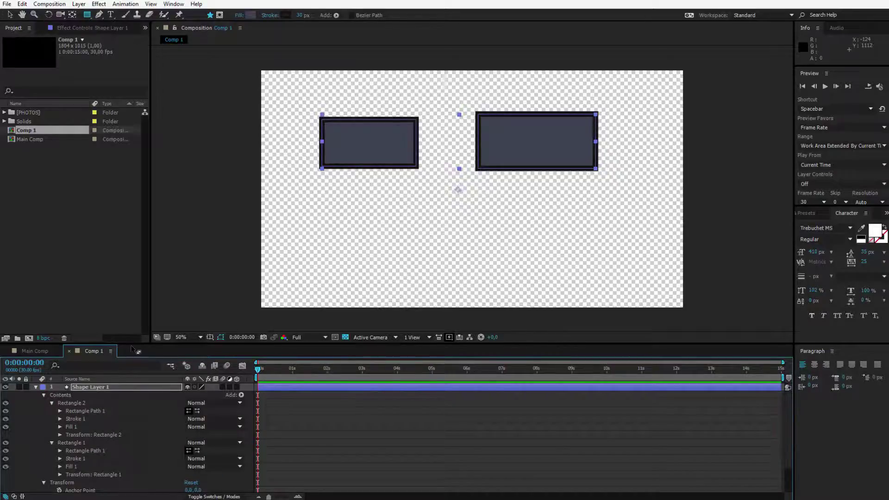
{"action": "left_click_drag", "start_coordinate": [133, 348], "coordinate": [133, 320]}
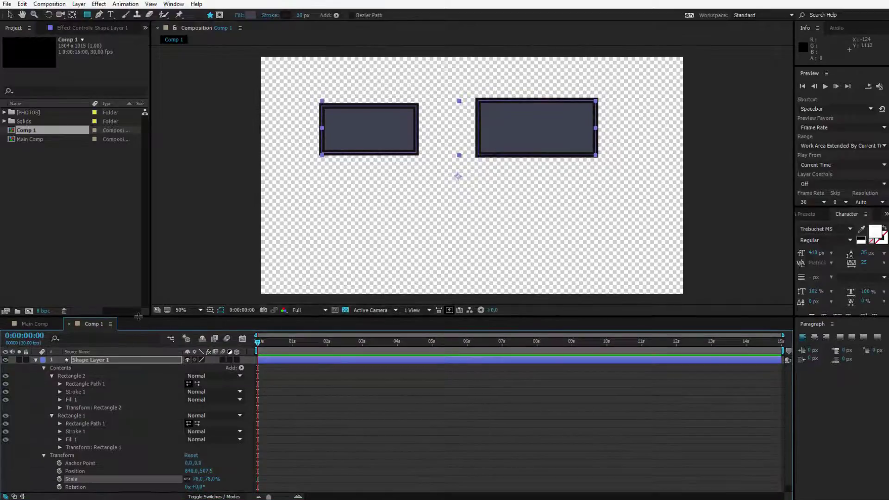
{"action": "left_click", "coordinate": [88, 390]}
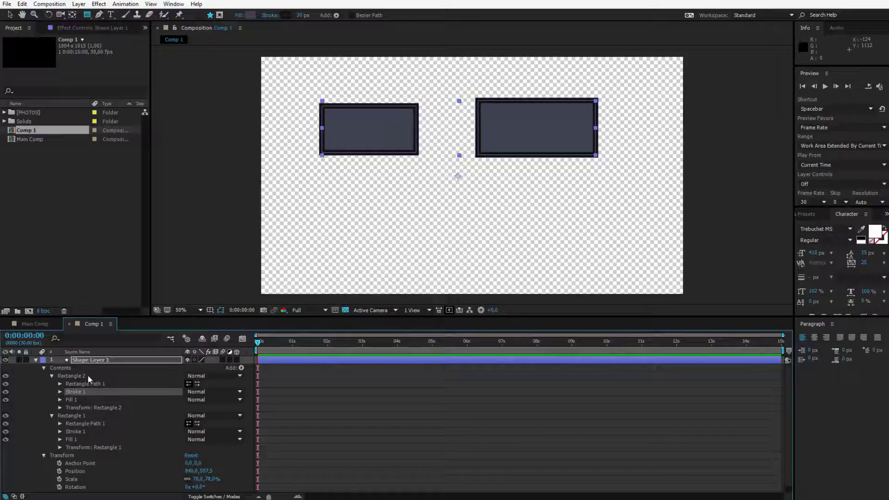
Toggle Rectangle 2's visibility off and back on, then expand its Fill 1 properties
{"action": "left_click", "coordinate": [88, 375]}
{"action": "left_click", "coordinate": [6, 376]}
{"action": "left_click", "coordinate": [6, 376]}
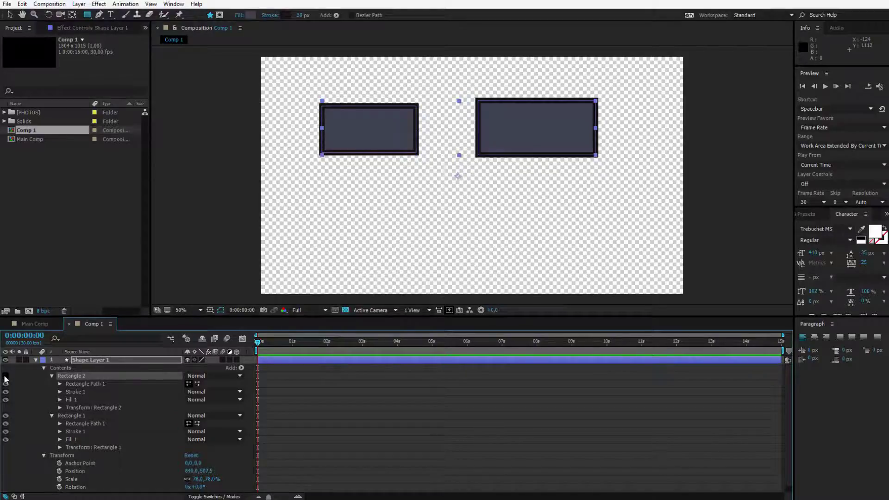
{"action": "left_click", "coordinate": [6, 376]}
{"action": "left_click", "coordinate": [6, 376]}
{"action": "double_click", "coordinate": [74, 399]}
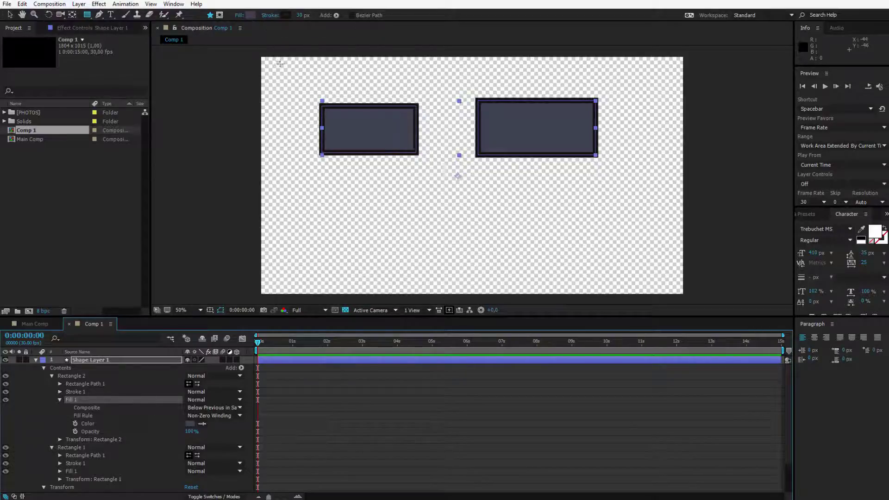
Try a red hue for Rectangle 2's fill in the colour picker
{"action": "left_click", "coordinate": [190, 424]}
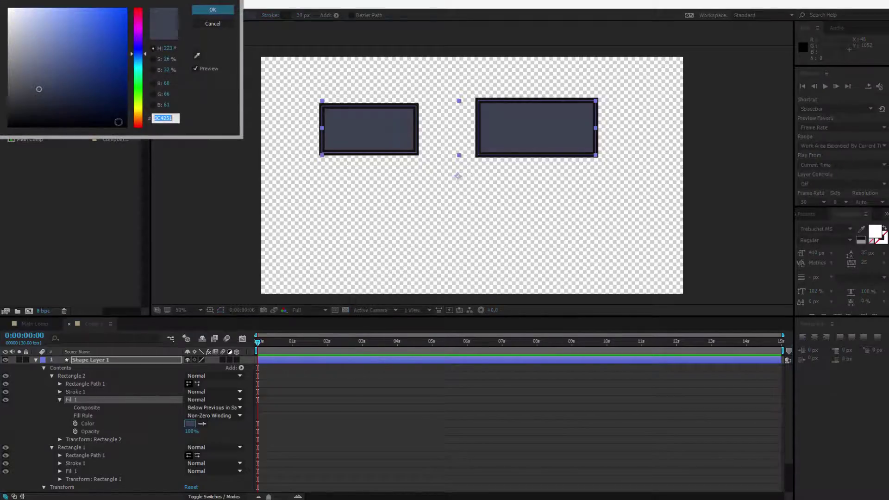
{"action": "left_click_drag", "start_coordinate": [137, 47], "coordinate": [136, 9]}
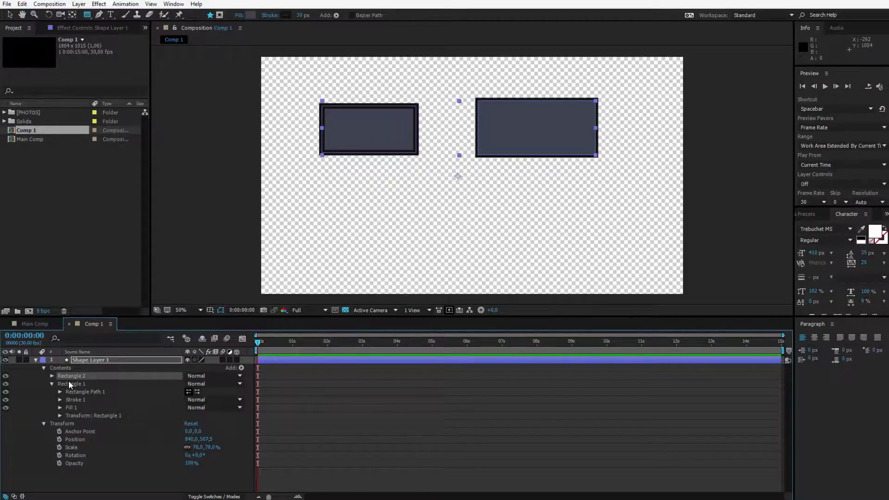
Select Rectangle 1's path, expand Rectangle 2's contents, and select Shape Layer 1
{"action": "left_click", "coordinate": [123, 393]}
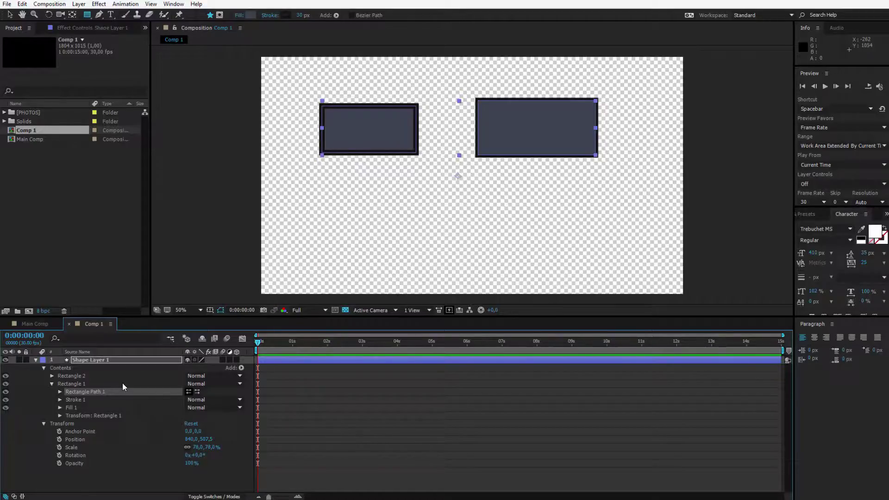
{"action": "left_click", "coordinate": [89, 384]}
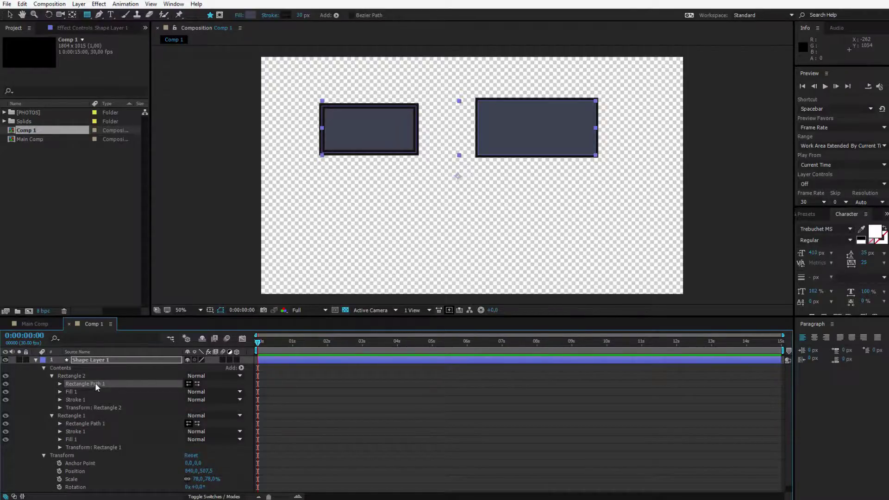
{"action": "left_click", "coordinate": [89, 359]}
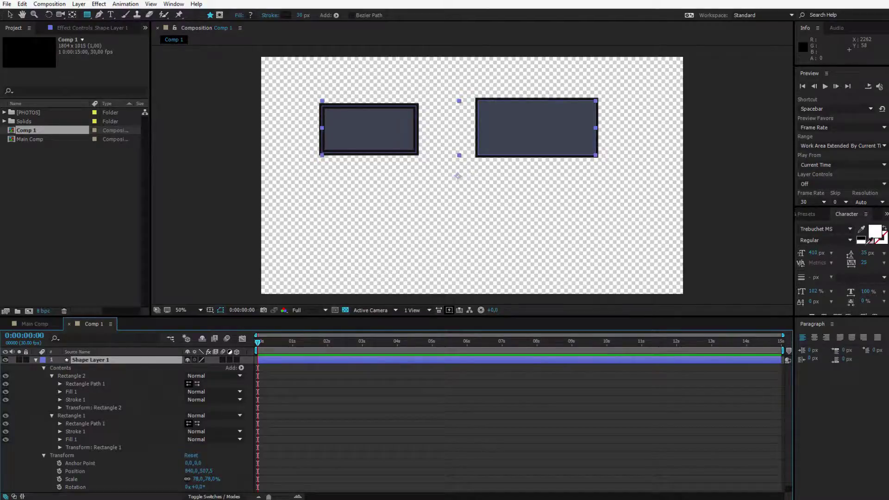
Apply 3D Channel Extract from the 3D Channel category to Shape Layer 1 and expand its Effects
{"action": "left_click", "coordinate": [806, 214]}
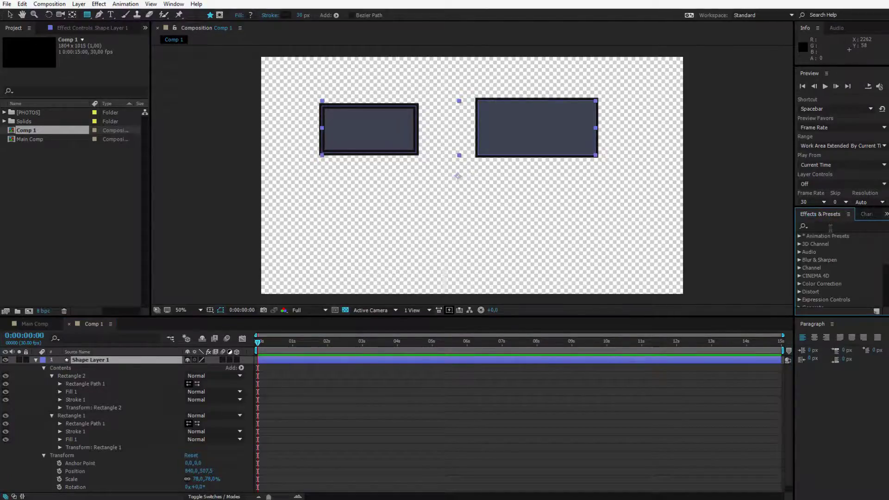
{"action": "left_click", "coordinate": [799, 244]}
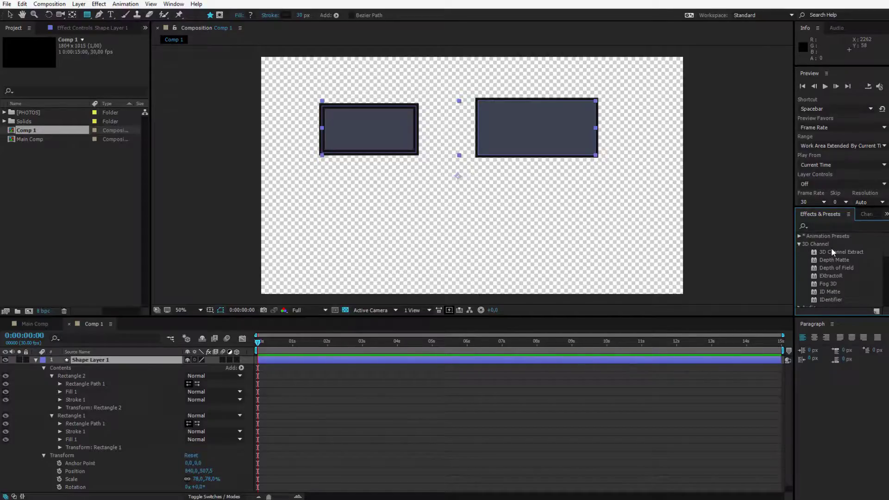
{"action": "double_click", "coordinate": [832, 252]}
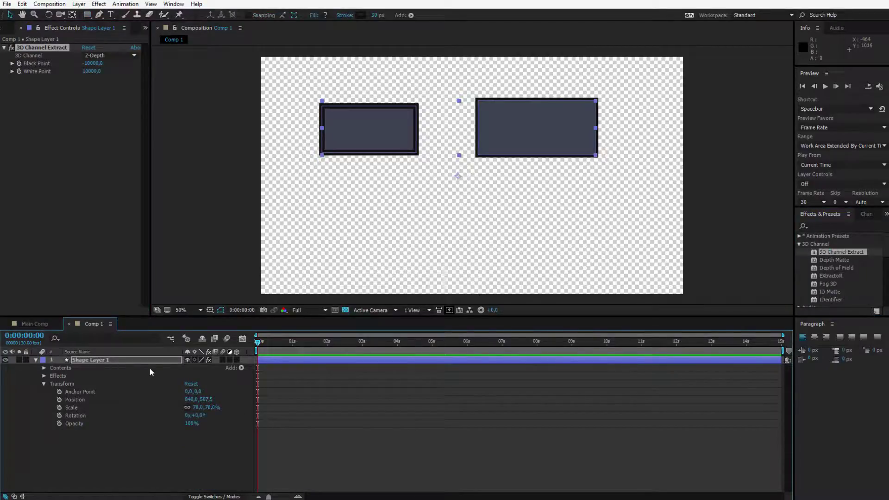
{"action": "left_click", "coordinate": [101, 363]}
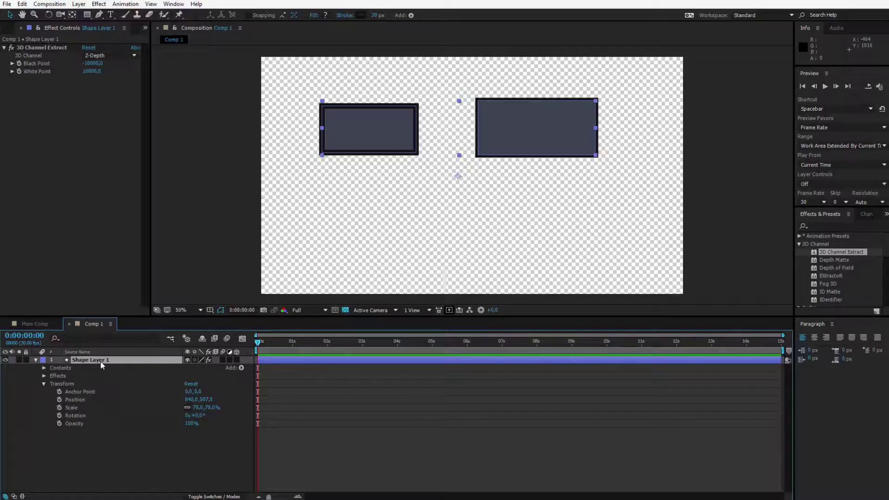
{"action": "left_click", "coordinate": [44, 376]}
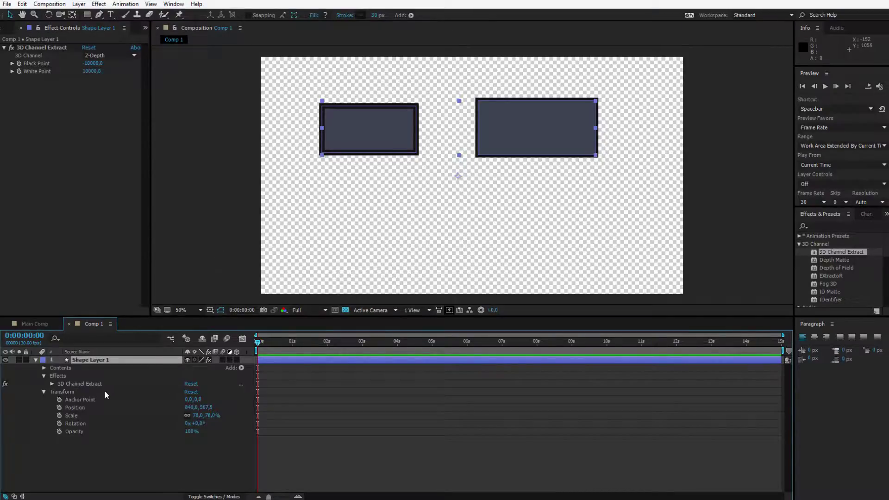
Lower 3D Channel Extract's Black Point to -33800 and show its properties in the timeline
{"action": "left_click_drag", "start_coordinate": [93, 67], "coordinate": [74, 67]}
{"action": "left_click", "coordinate": [79, 384]}
{"action": "left_click", "coordinate": [51, 383]}
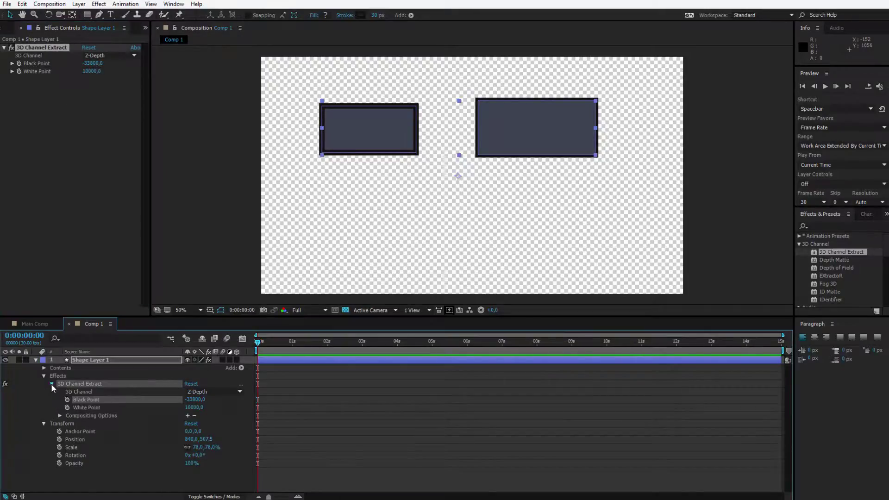
{"action": "left_click", "coordinate": [51, 383]}
{"action": "left_click", "coordinate": [52, 384]}
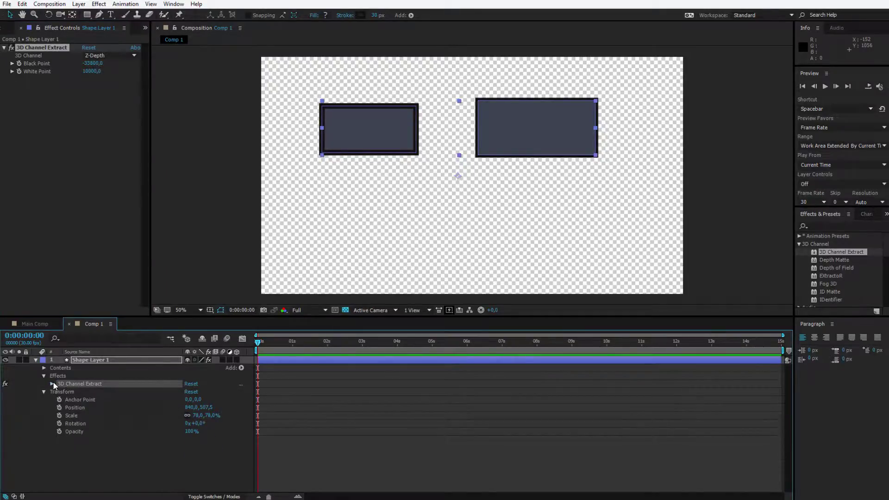